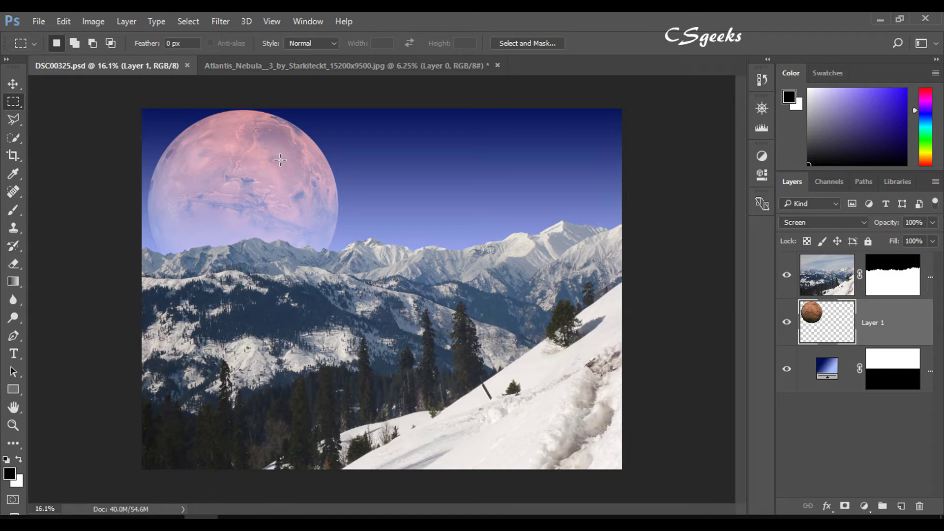
Step: Nudge the pink planet up and slightly right with Free Transform, placing it higher in the sky
key(ctrl+t)
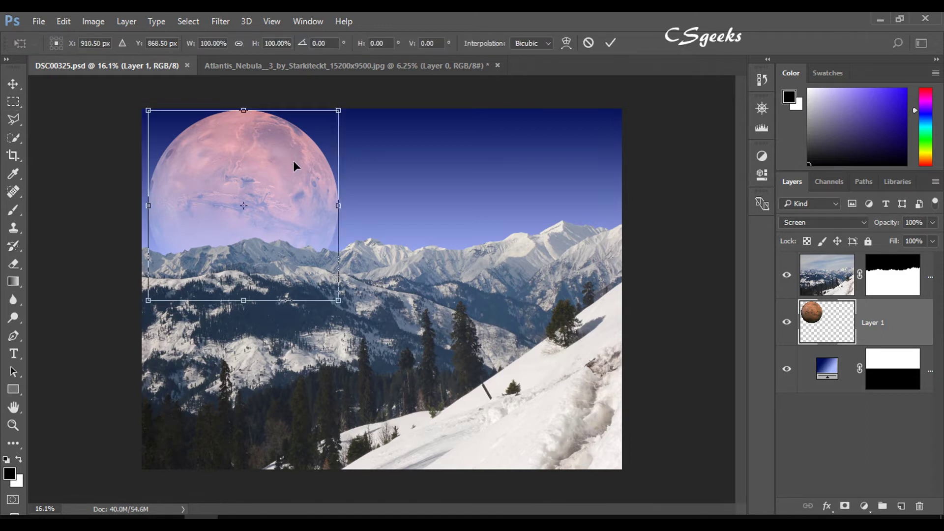
drag(268, 181, 270, 172)
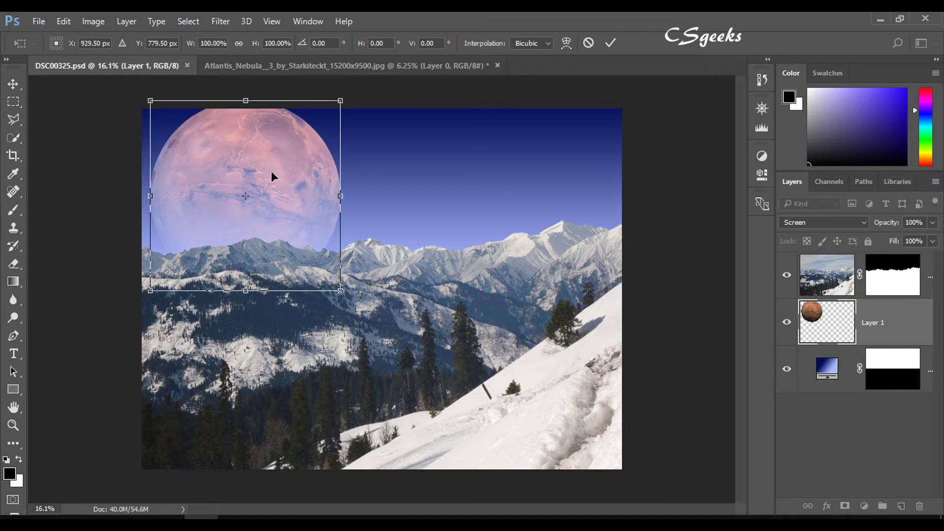
key(m)
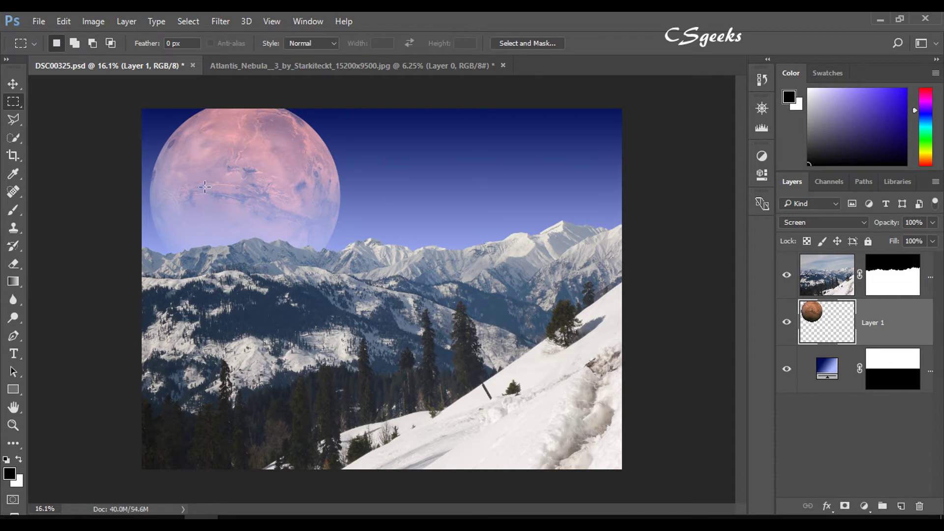
Step: Drag the sky gradient fill downward so the top turns deeper blue, and apply it
double_click(829, 378)
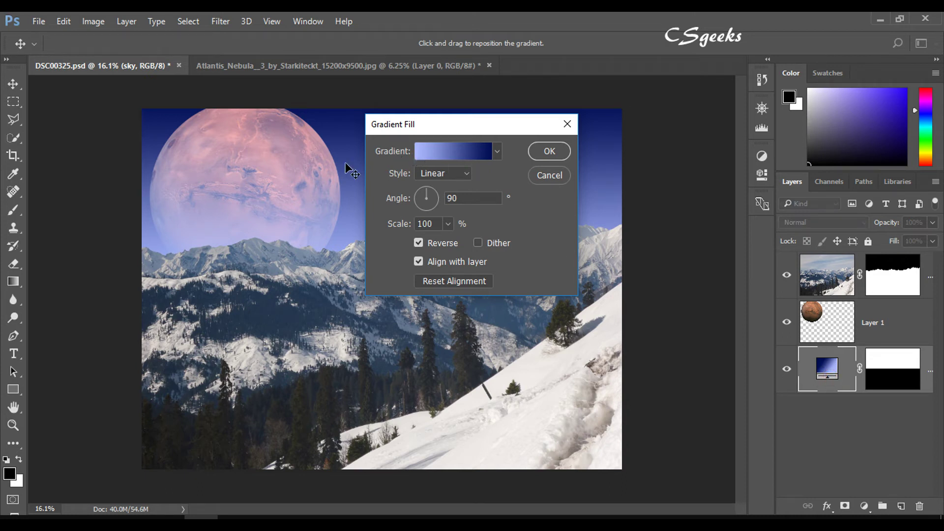
drag(344, 159, 347, 212)
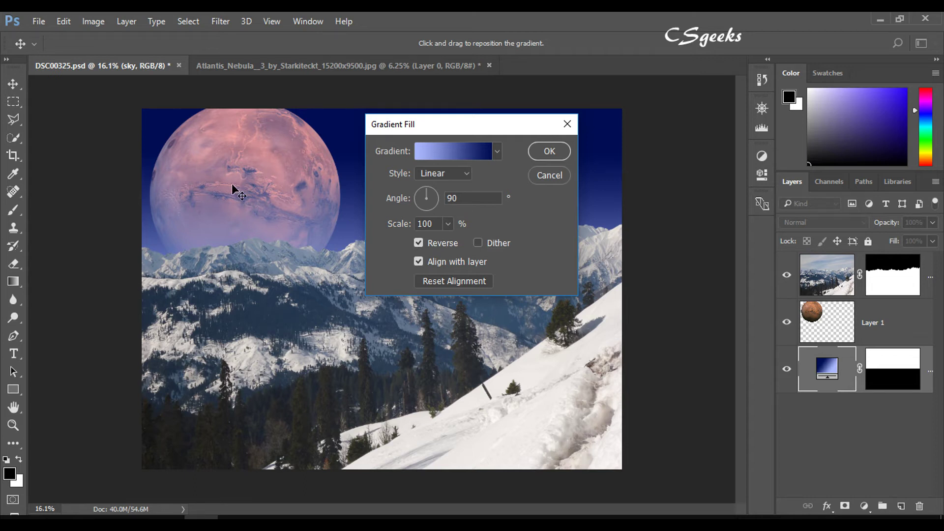
click(548, 151)
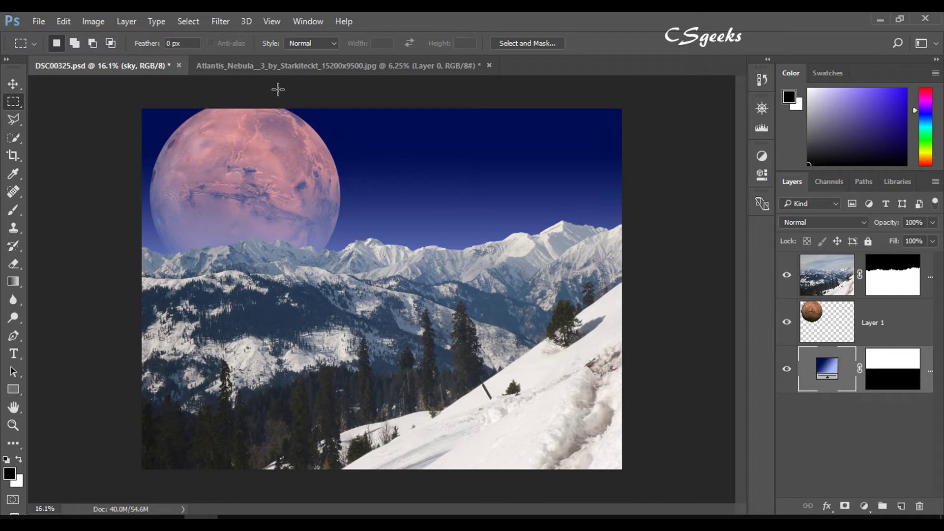
Step: Duplicate the nebula layer into DSC00325.psd as 'layer star' and return to the mountain scene
click(273, 70)
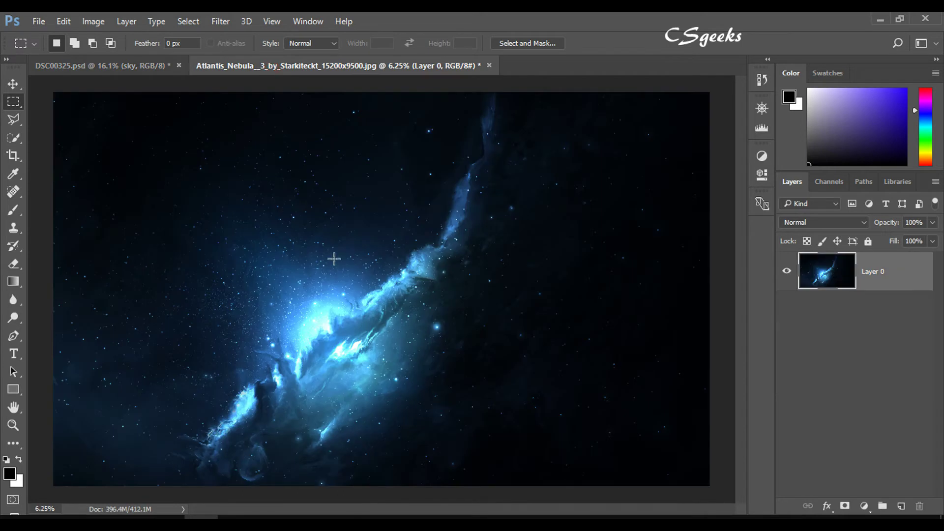
right_click(303, 220)
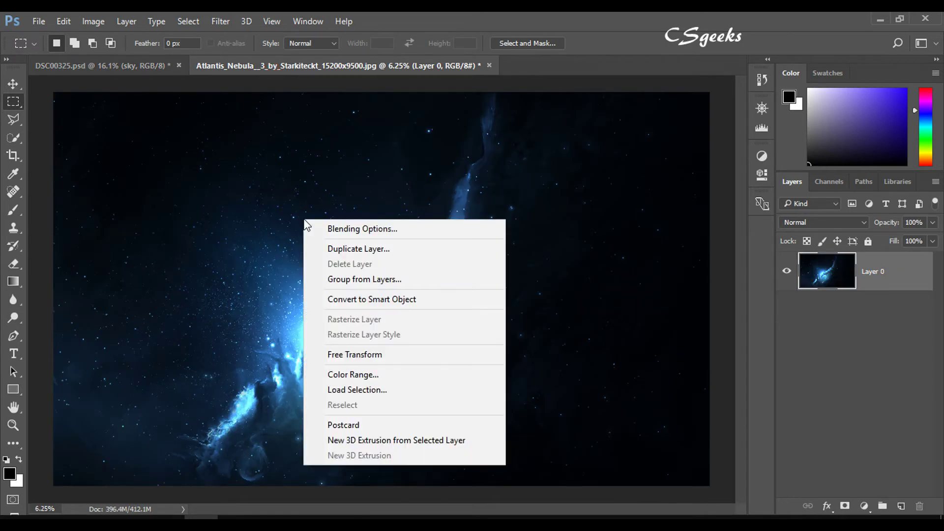
click(332, 248)
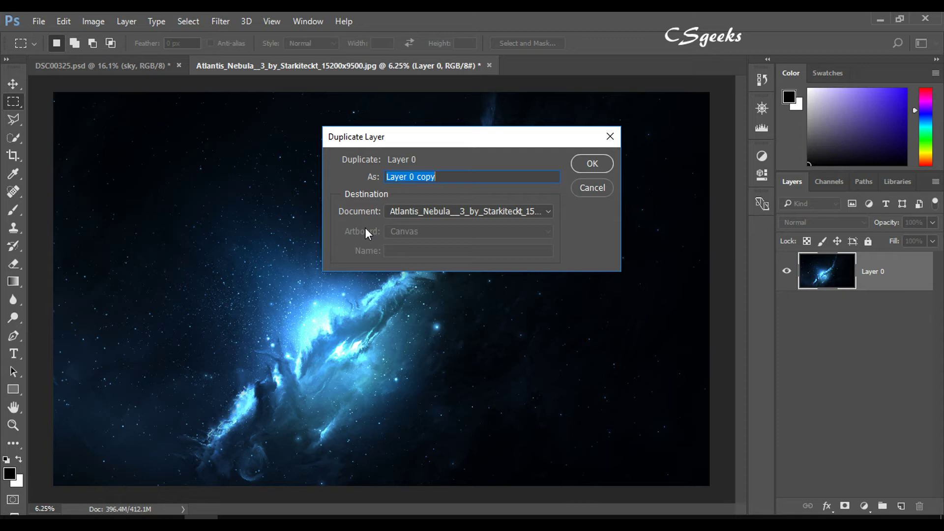
text(layer )
text(star)
click(395, 211)
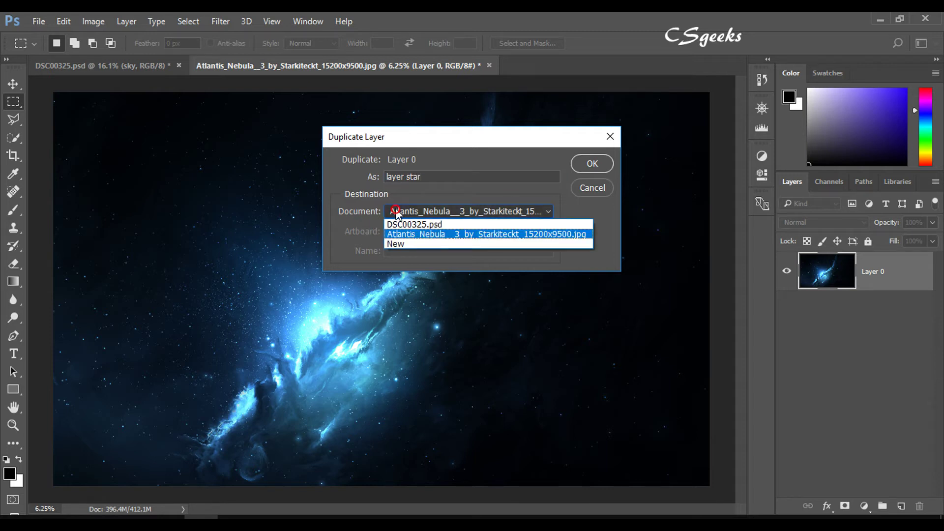
click(399, 225)
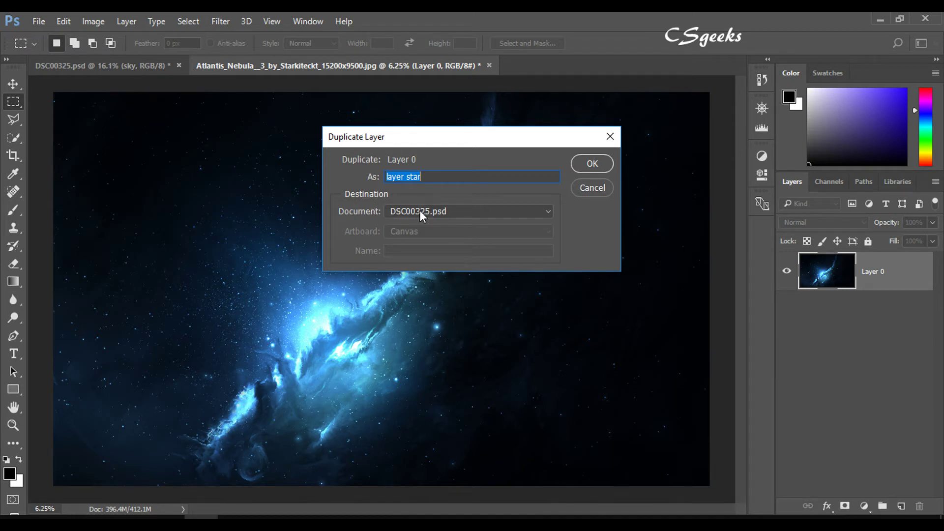
click(583, 169)
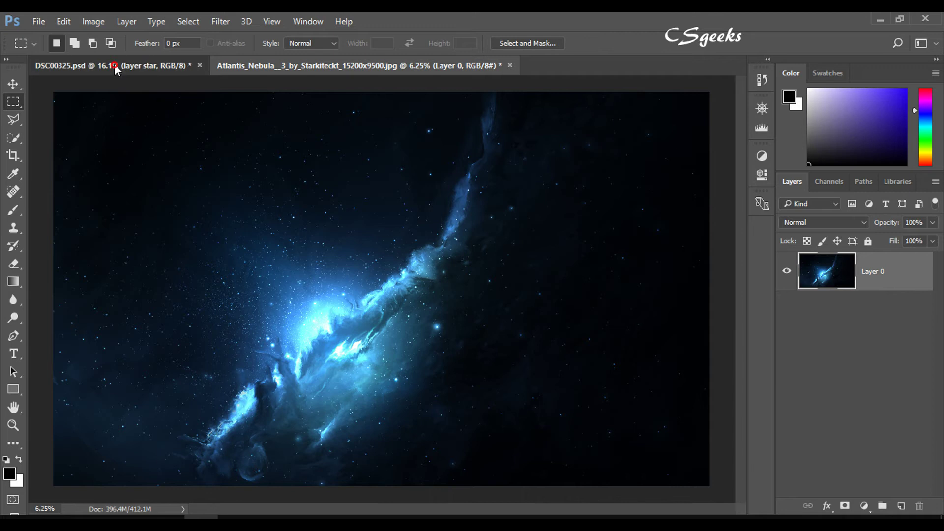
click(115, 66)
Step: Show 'layer star' and scale the nebula to about 30.45% × 33.65%, moving it into the sky
click(785, 367)
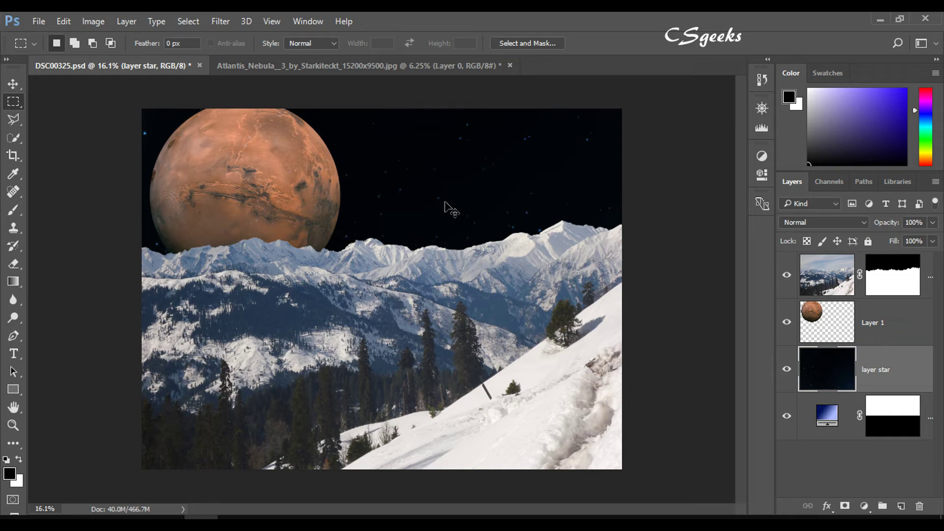
key(ctrl+t)
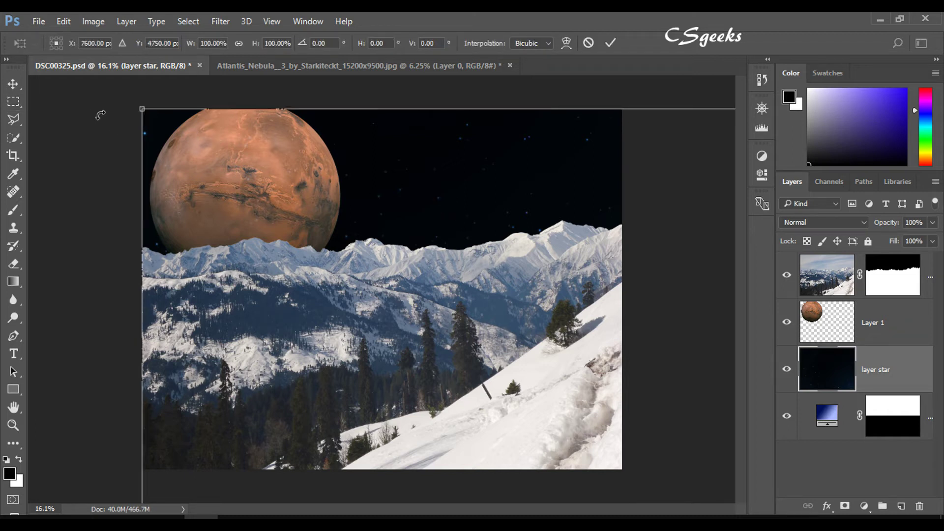
mouse_move(139, 108)
mouse_down()
mouse_move(421, 312)
mouse_move(305, 187)
mouse_move(213, 146)
mouse_move(192, 158)
mouse_move(205, 181)
mouse_up()
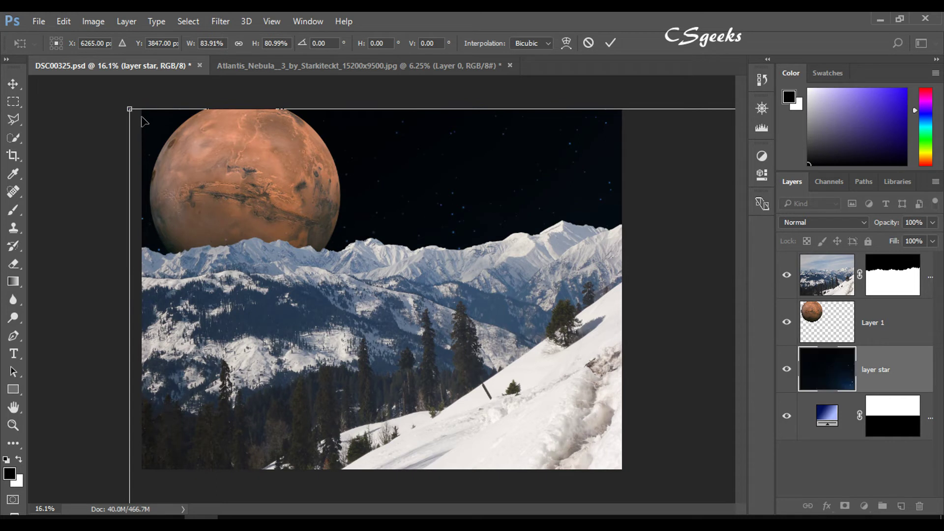
mouse_move(128, 107)
mouse_down()
mouse_move(347, 197)
mouse_move(177, 126)
mouse_up()
mouse_move(69, 85)
mouse_down()
mouse_move(267, 194)
mouse_move(176, 140)
mouse_up()
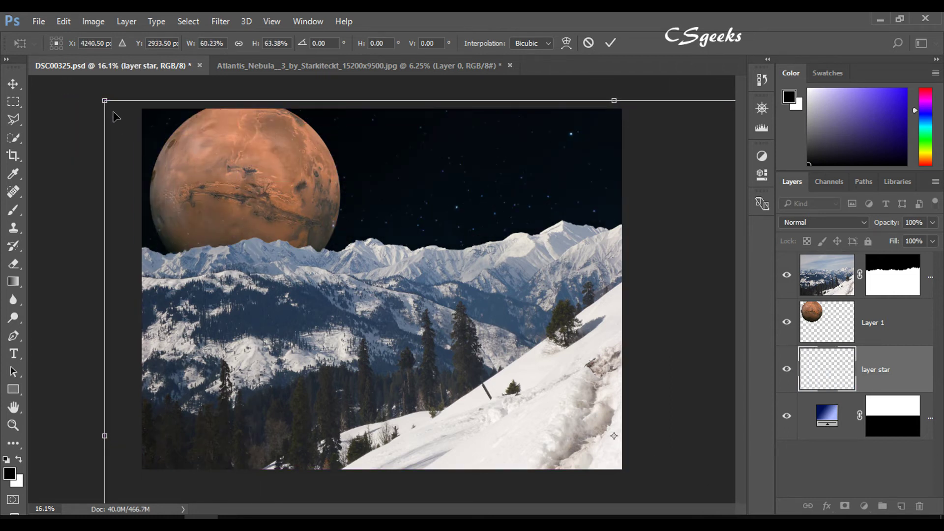
drag(105, 100, 497, 341)
drag(591, 390, 185, 151)
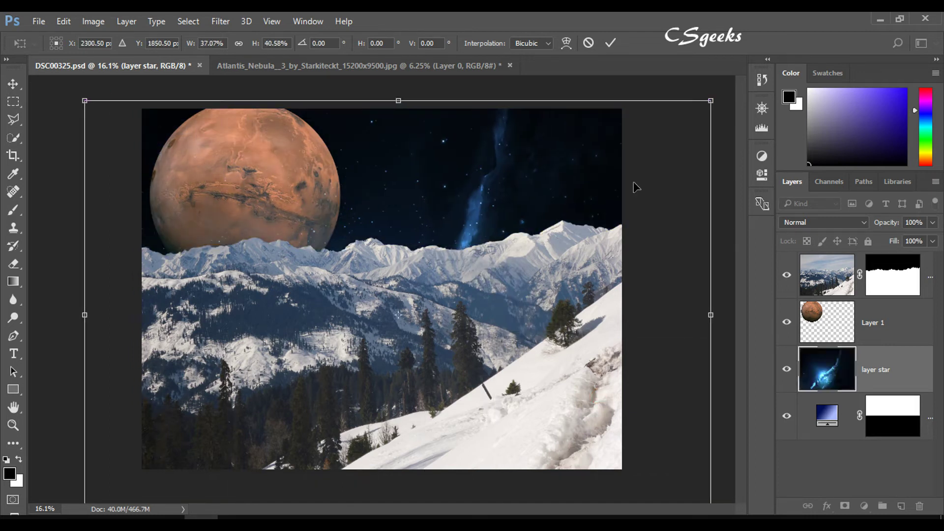
drag(710, 100, 598, 174)
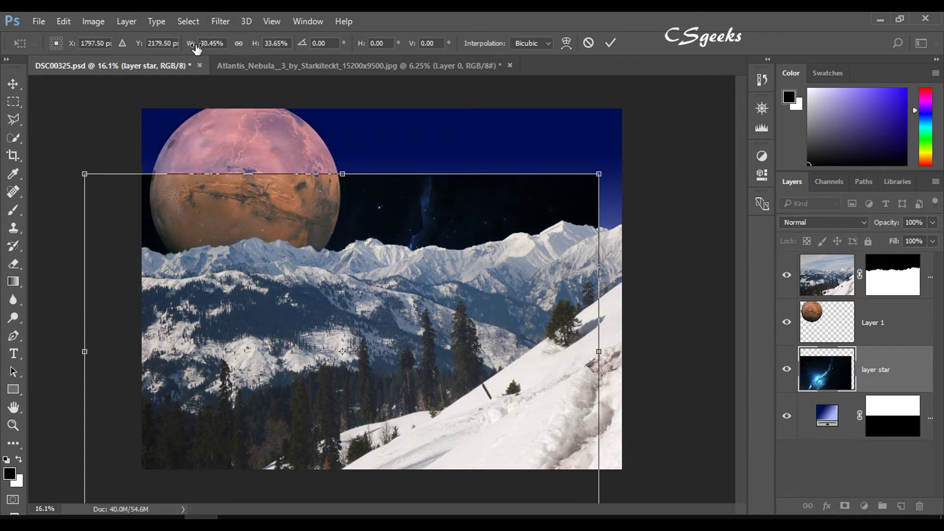
Step: Scale the nebula proportionally to 28.40% and rotate it about 171.85° beside the planet
click(239, 43)
mouse_move(294, 225)
mouse_down()
mouse_move(327, 202)
mouse_move(354, 153)
mouse_up()
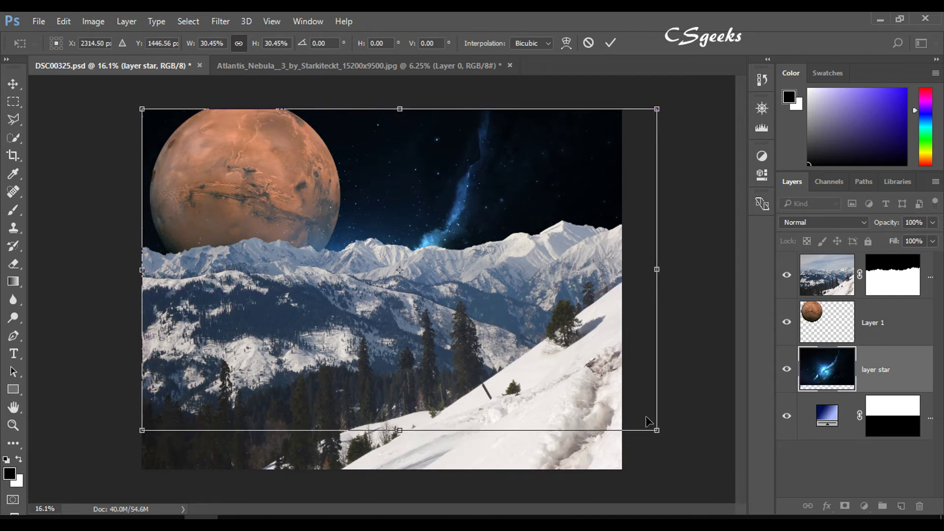
mouse_move(656, 429)
mouse_down()
mouse_move(610, 406)
mouse_move(623, 410)
mouse_up()
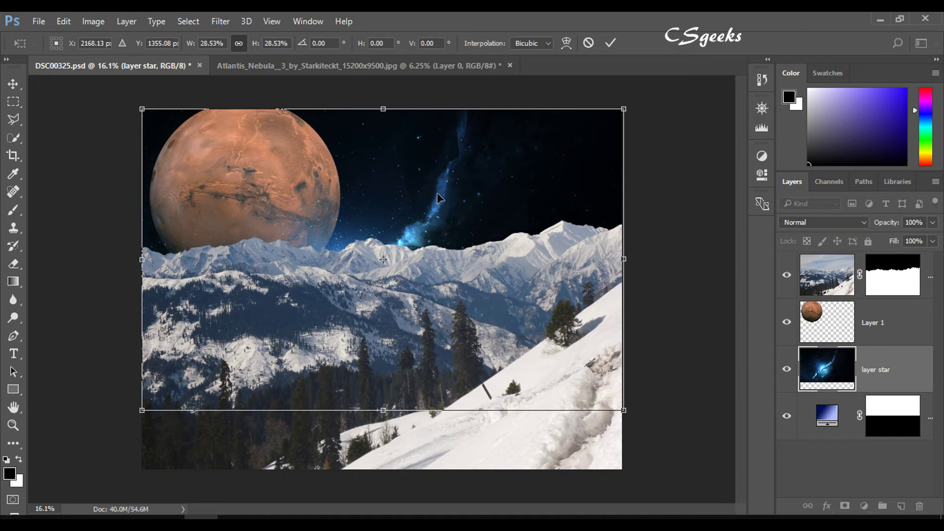
mouse_move(142, 410)
mouse_down()
mouse_move(101, 437)
mouse_move(146, 417)
mouse_up()
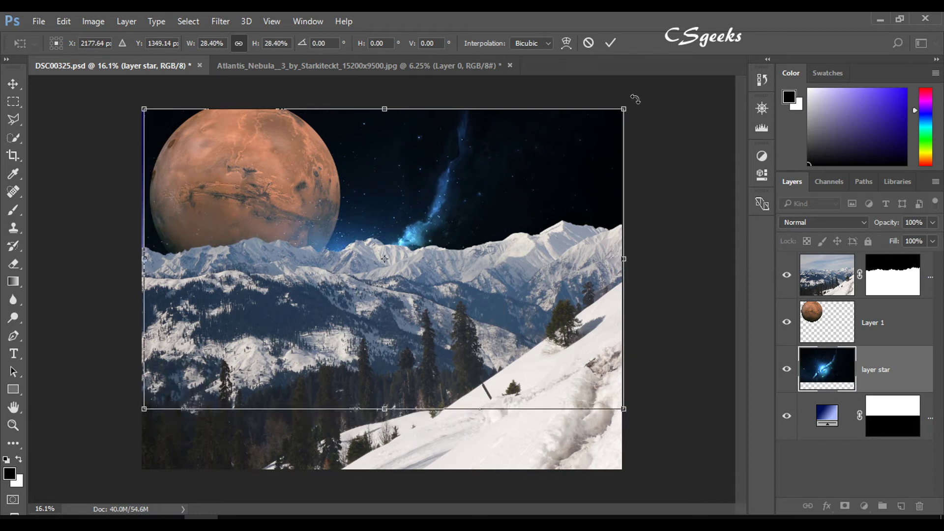
mouse_move(639, 103)
mouse_down()
mouse_move(395, 297)
mouse_move(346, 284)
mouse_up()
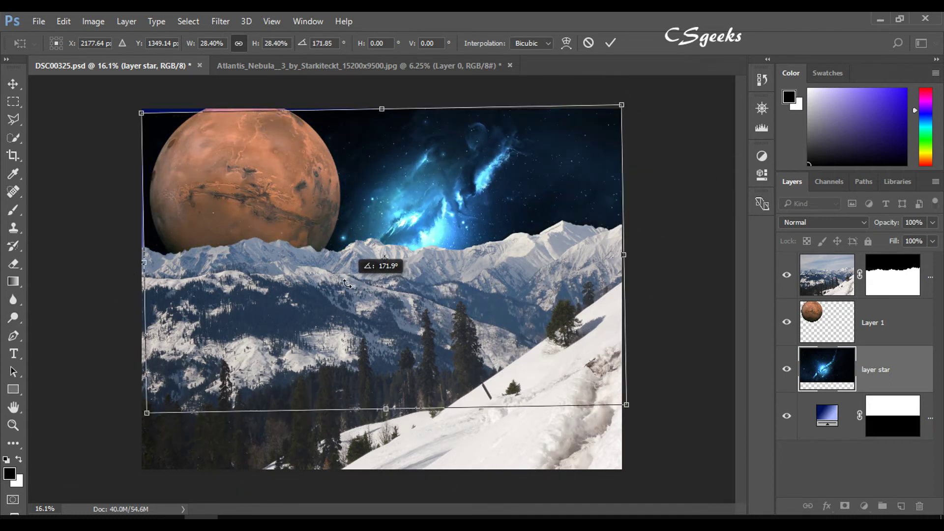
Step: Turn the nebula to about 180°, stretch it across the sky, and commit the transform
drag(346, 284, 345, 285)
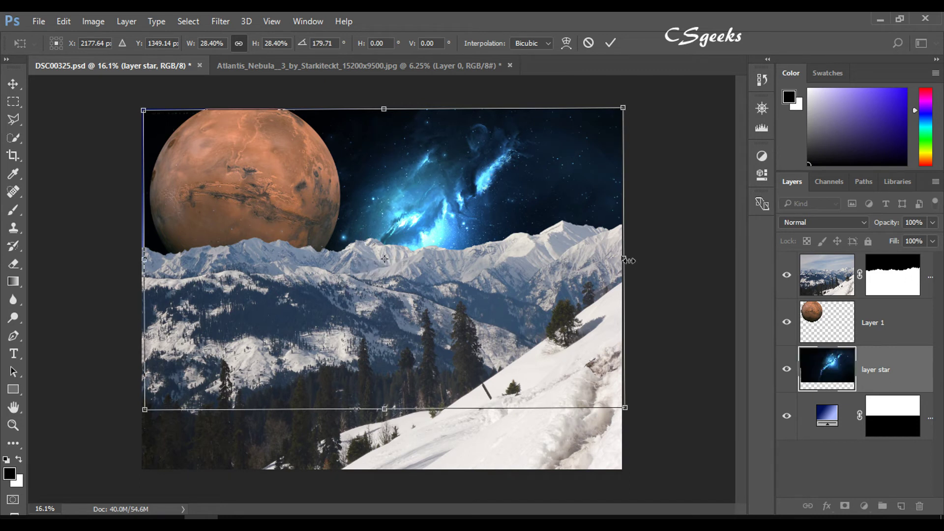
mouse_move(623, 258)
mouse_down()
mouse_move(675, 267)
mouse_move(670, 261)
mouse_up()
drag(507, 193, 563, 190)
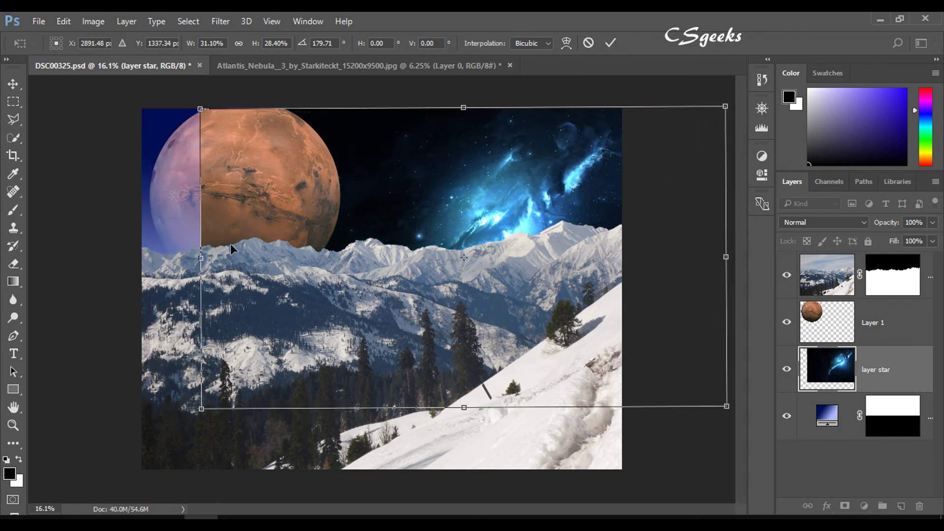
drag(201, 256, 138, 250)
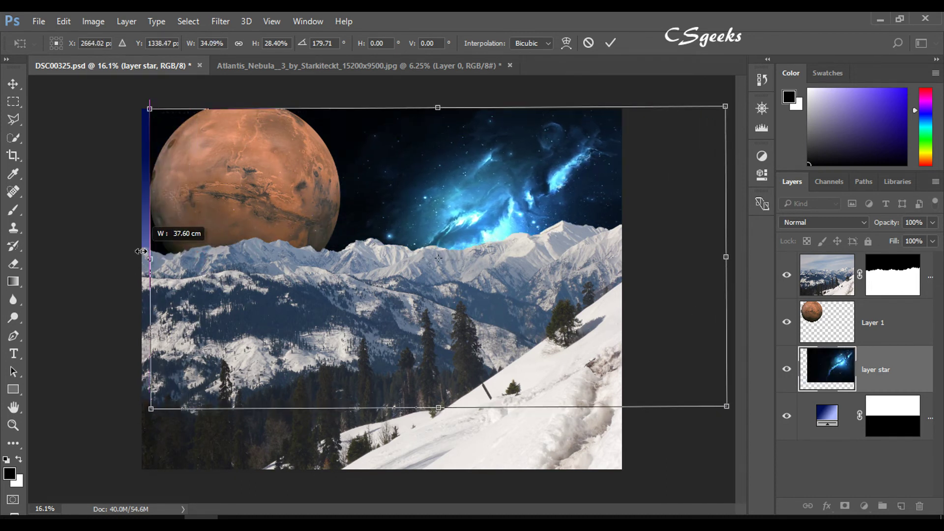
mouse_move(285, 197)
mouse_down()
mouse_move(286, 212)
mouse_move(294, 165)
mouse_move(279, 137)
mouse_up()
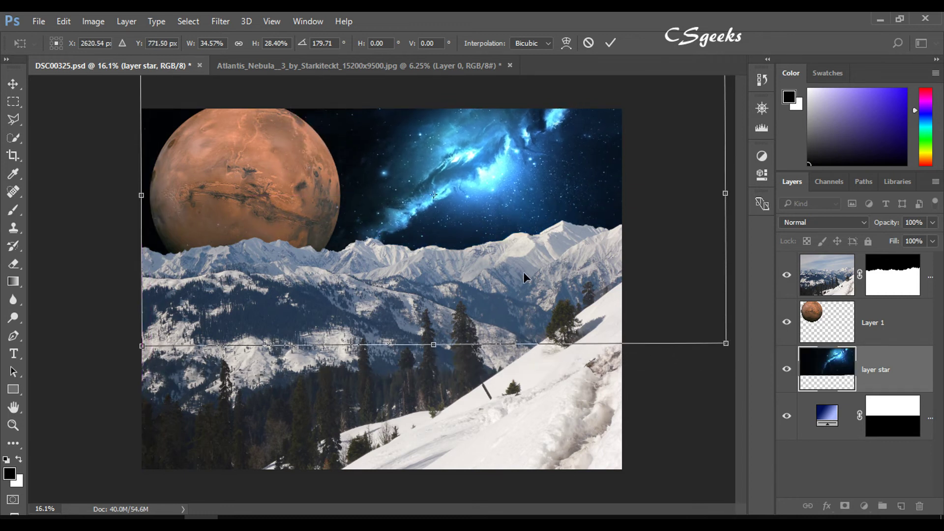
mouse_move(726, 343)
mouse_down()
mouse_move(747, 379)
mouse_move(773, 376)
mouse_up()
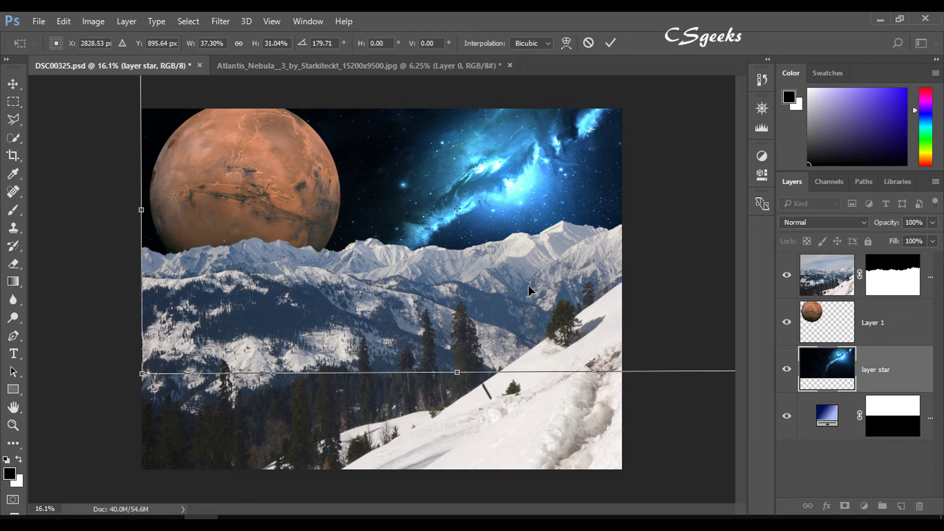
key(m)
key(Return)
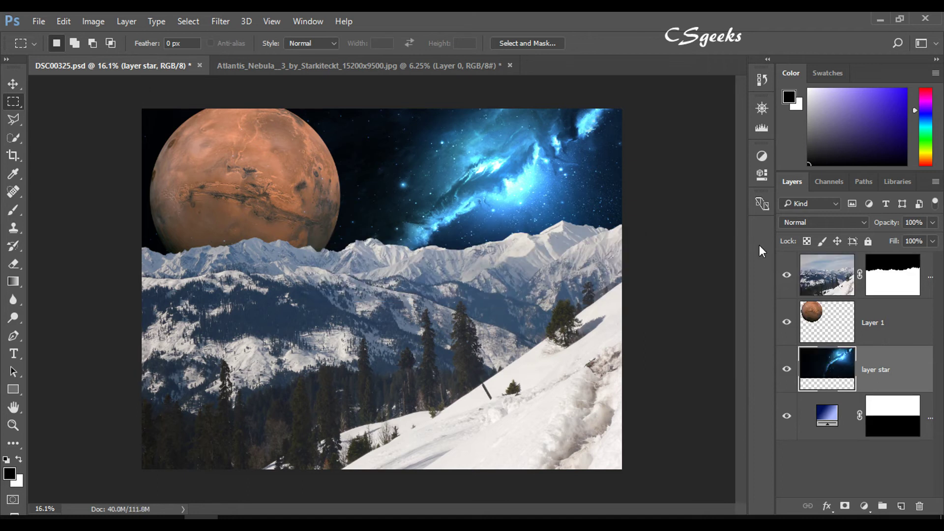
Step: Set 'layer star' to Screen blend mode and load the planet's outline as a selection
click(830, 222)
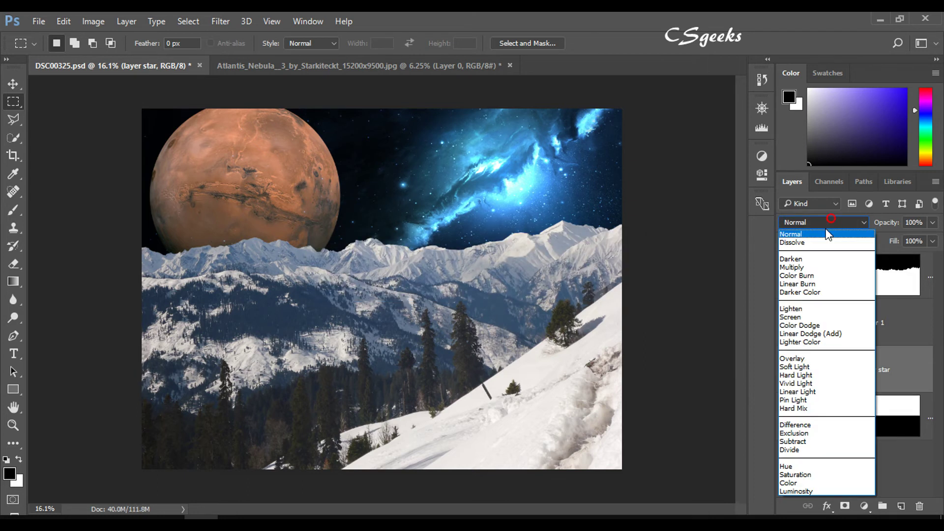
click(792, 317)
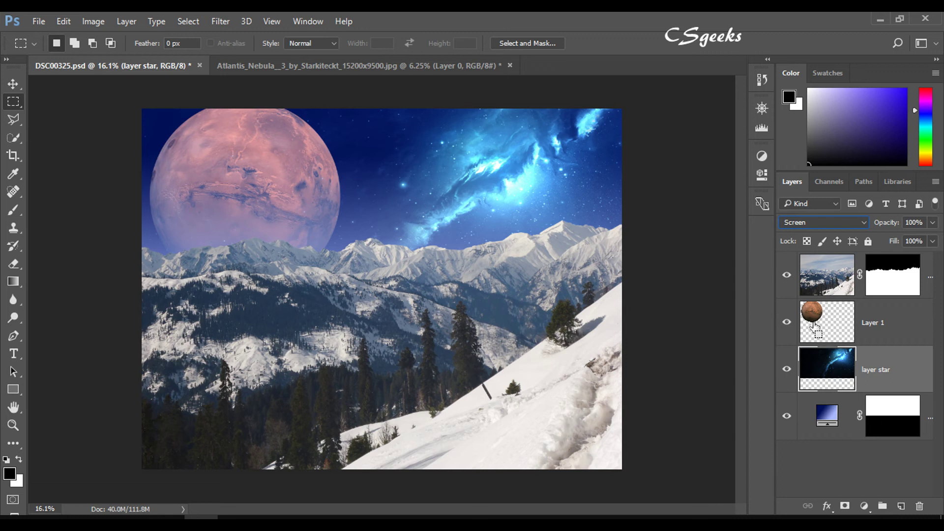
ctrl+click(831, 320)
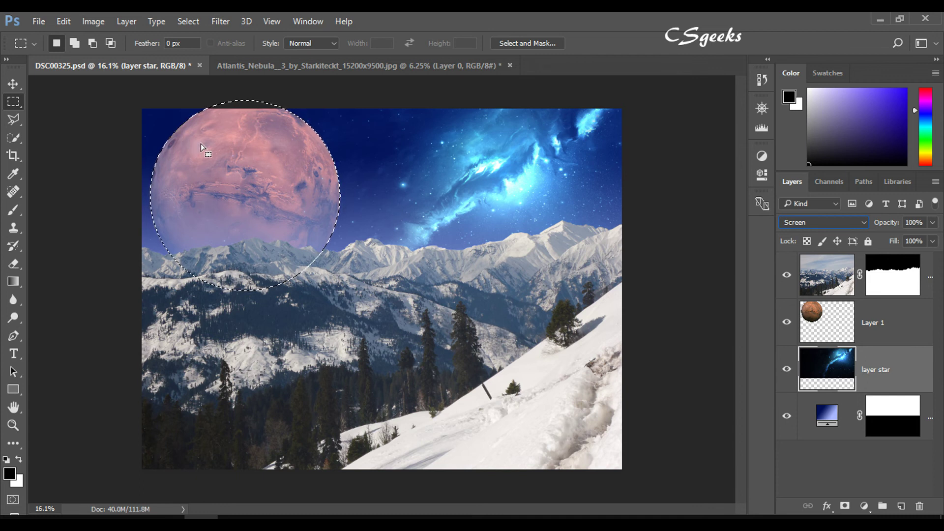
click(188, 21)
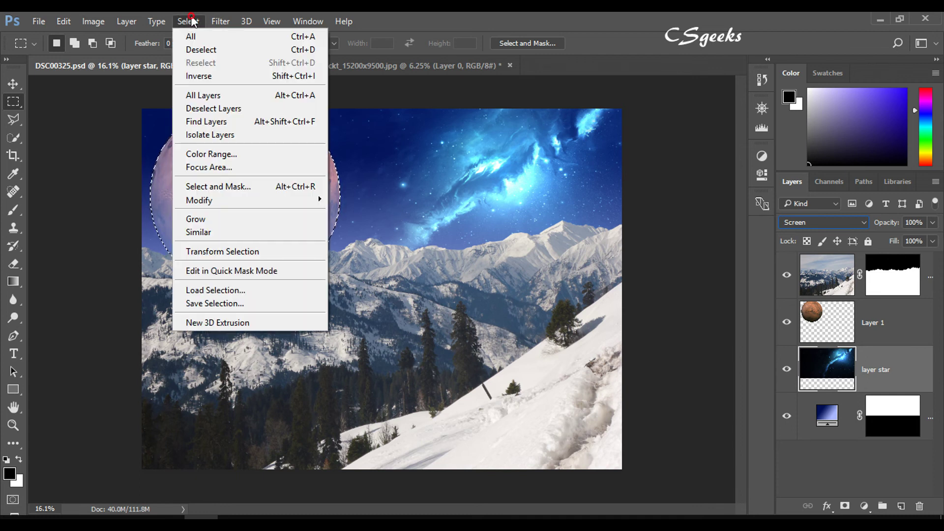
click(197, 76)
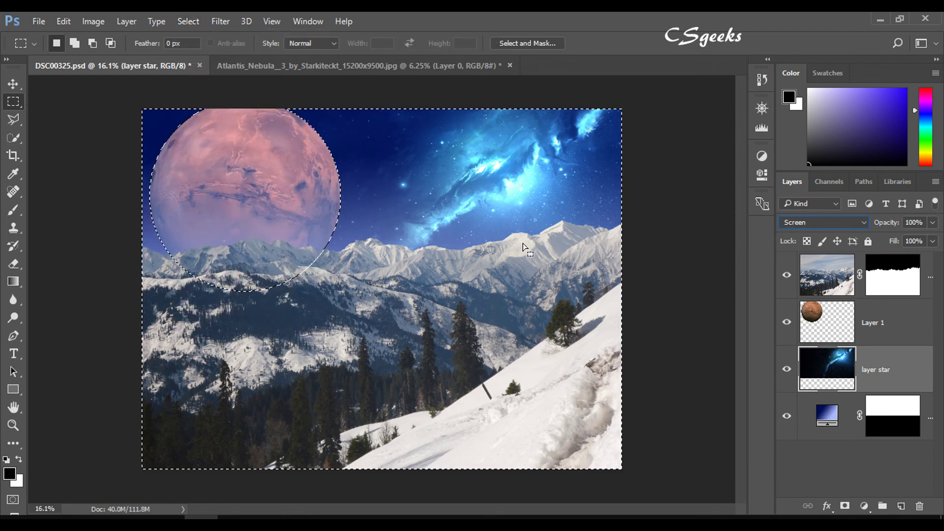
click(846, 508)
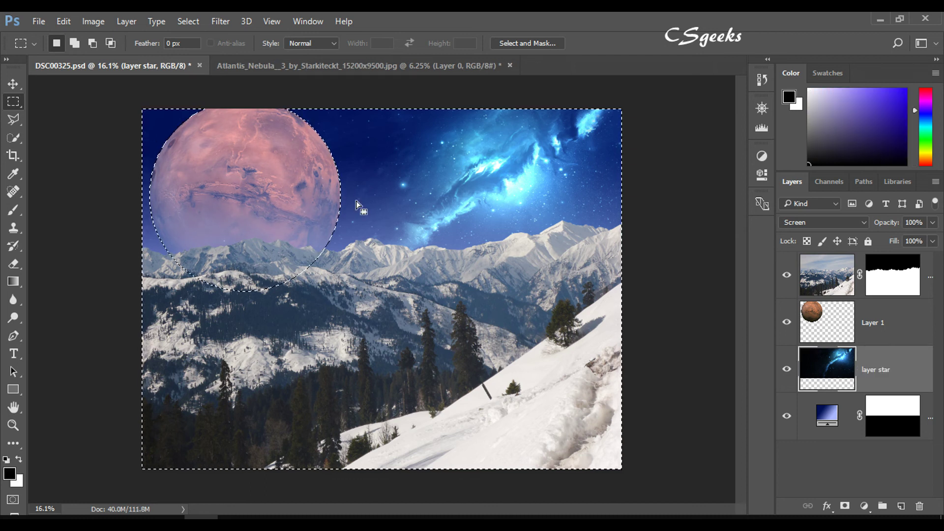
key(ctrl+d)
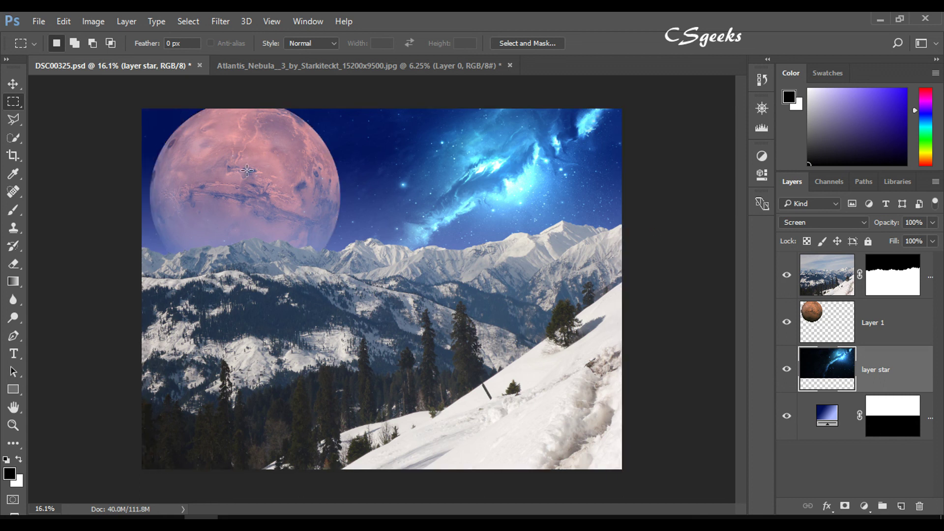
drag(916, 360, 829, 331)
ctrl+click(829, 330)
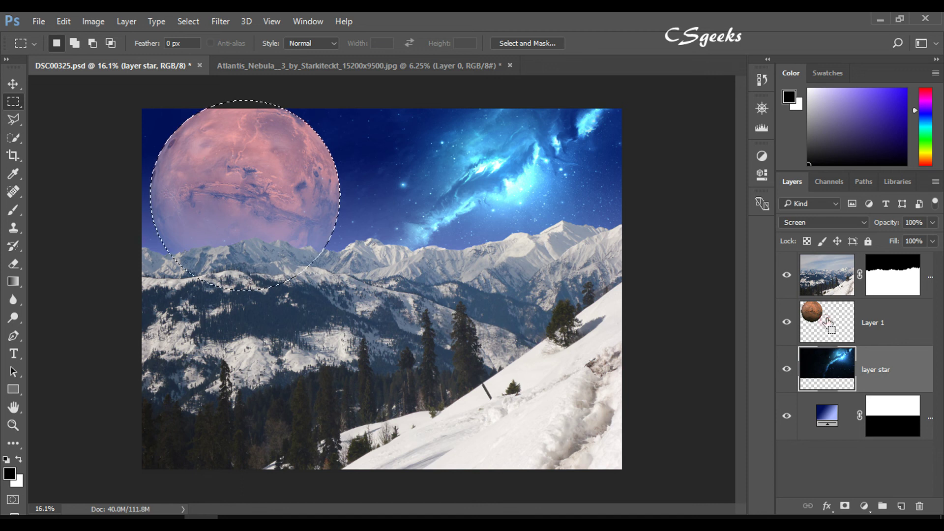
Step: Mask 'layer star' with the inverted planet selection so the nebula stays out of the planet
click(845, 507)
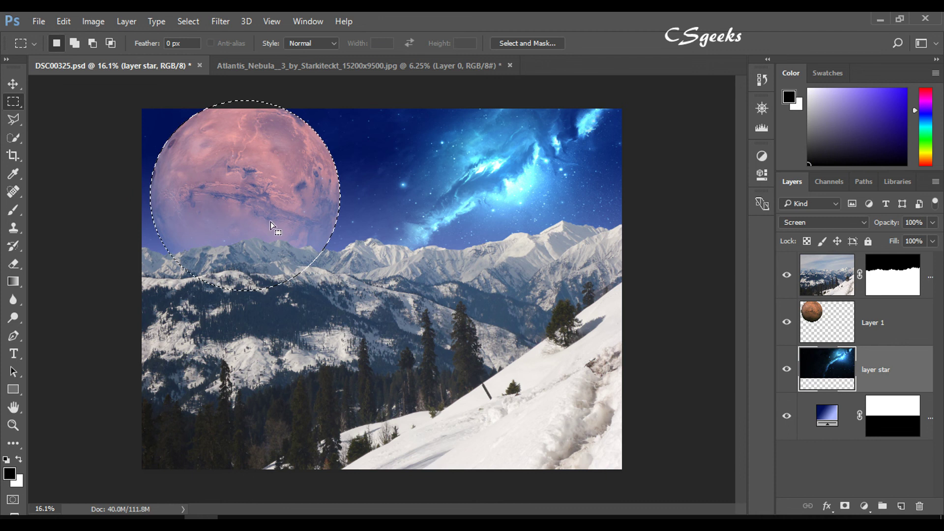
click(187, 21)
click(195, 79)
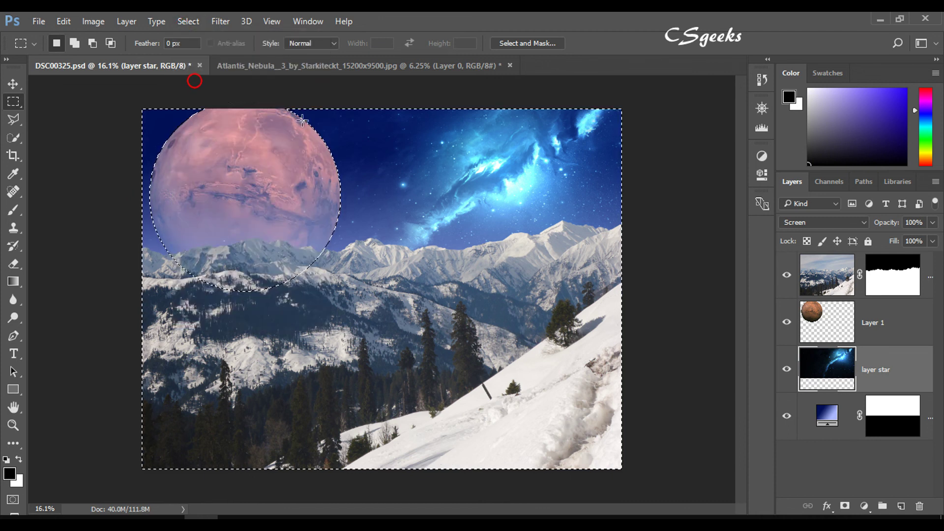
click(845, 507)
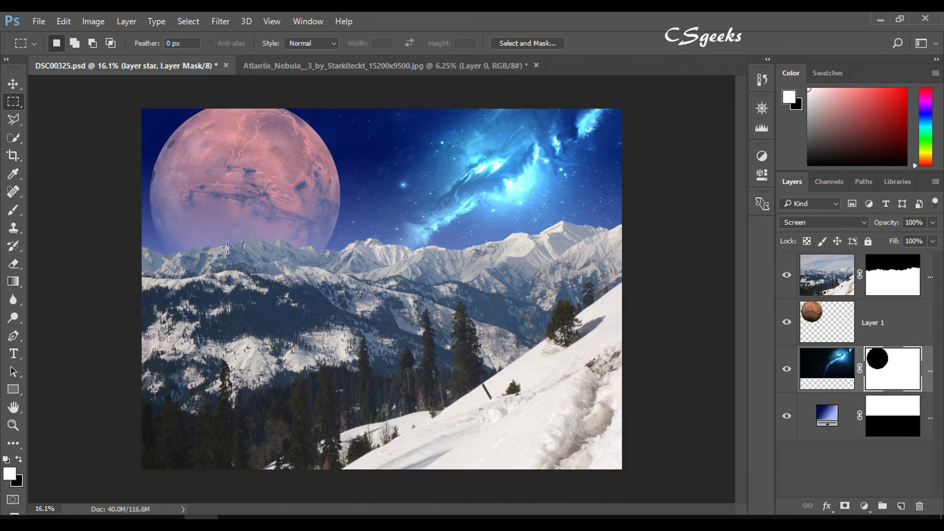